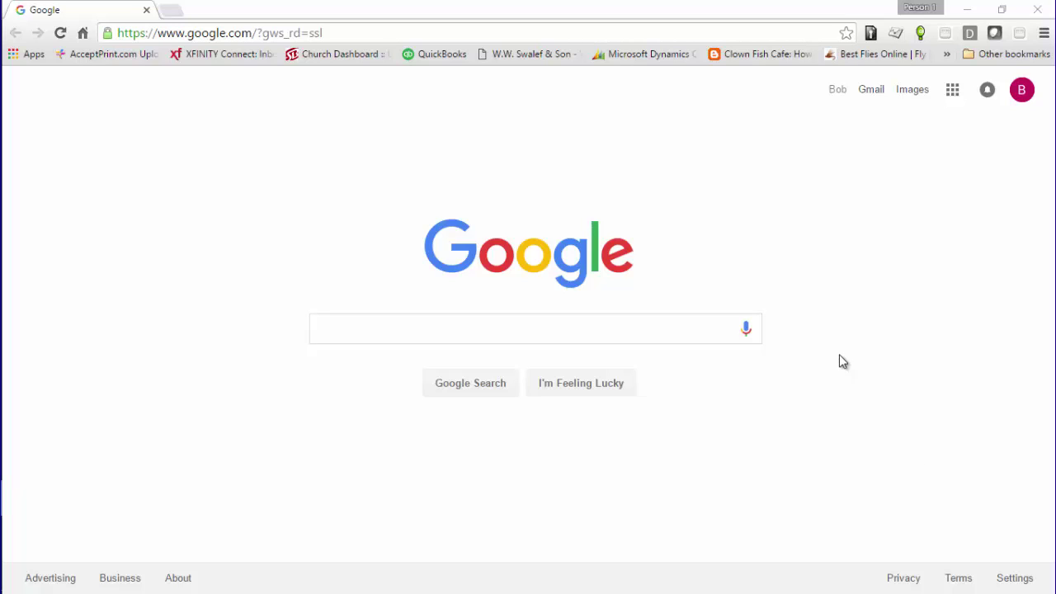
- Load the DynamicsNAV90/WebClient address in the browser and look over the Sales Order Processor home page
left_click(399, 35)
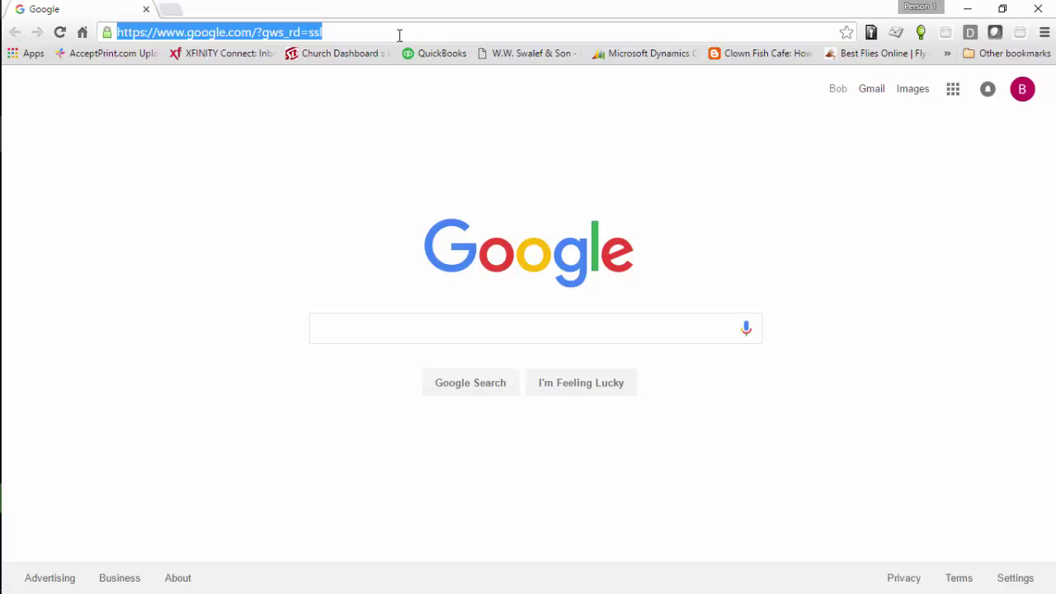
type("nav2016/DynamicsN")
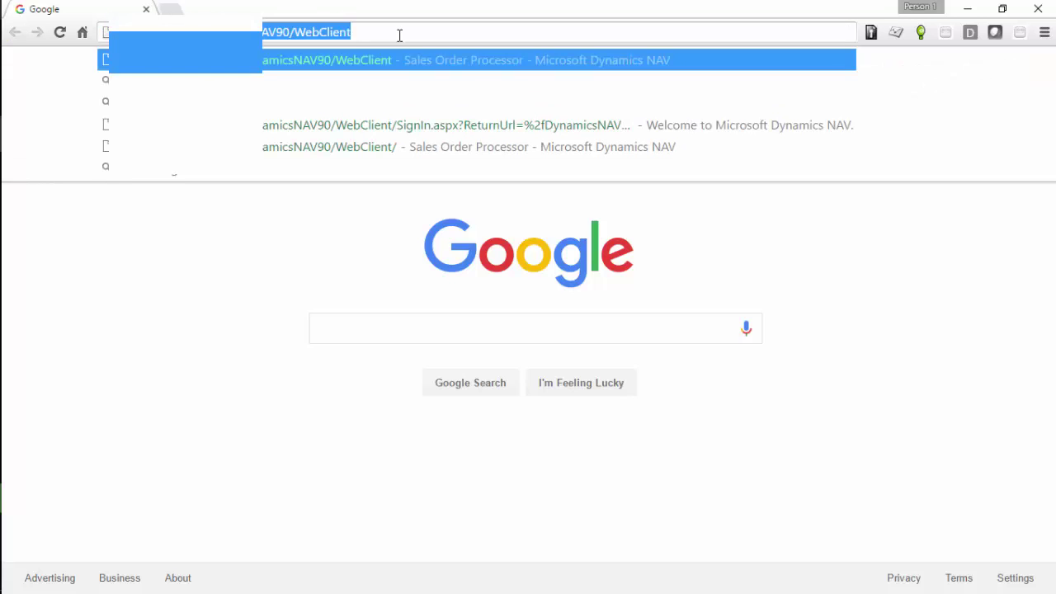
key("Return")
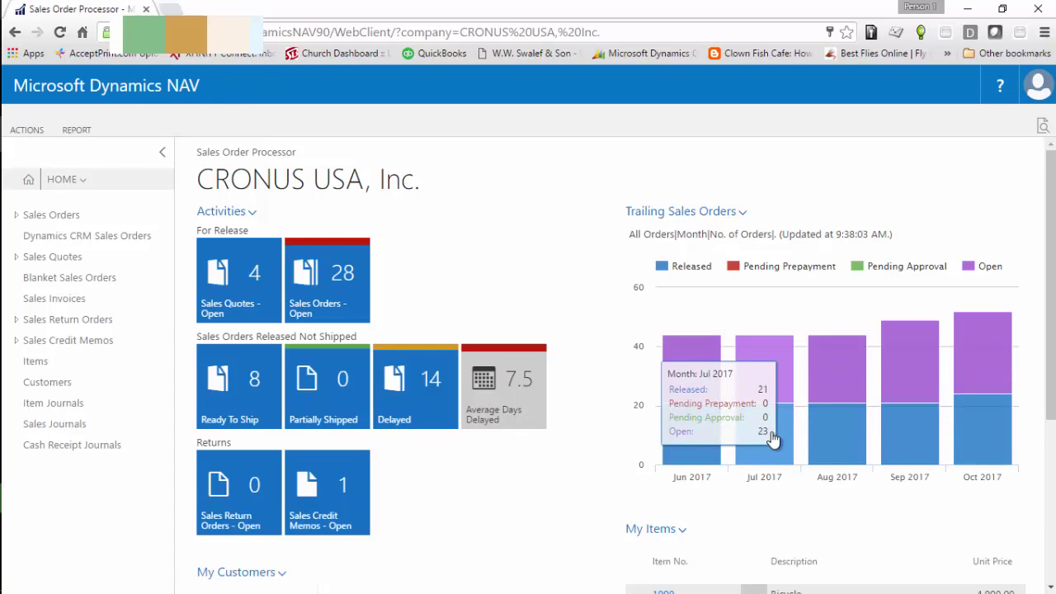
left_click_drag(1052, 403, 1051, 552)
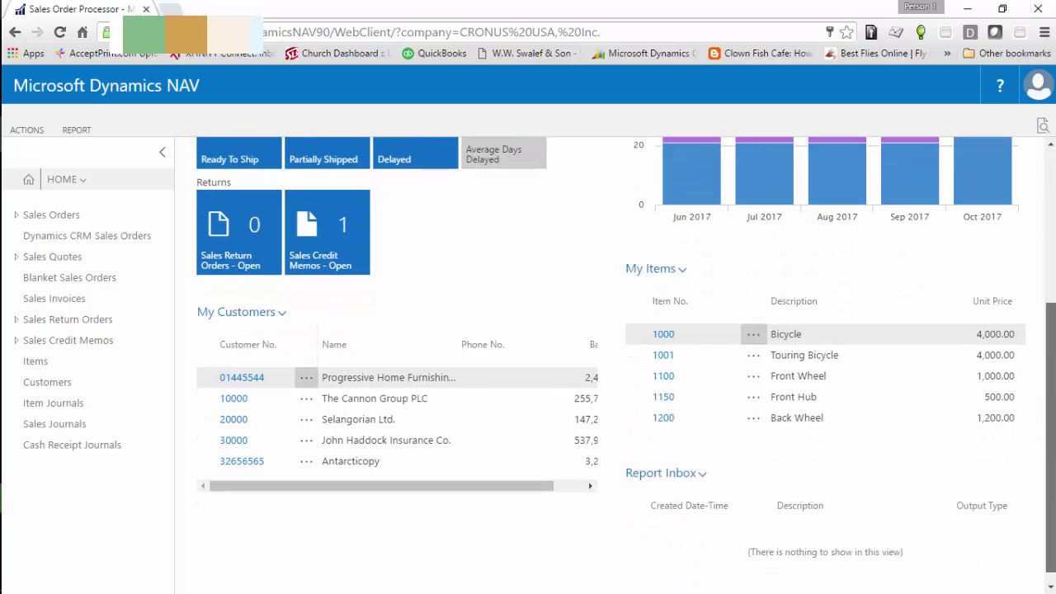
scroll(626, 358, "down", 1)
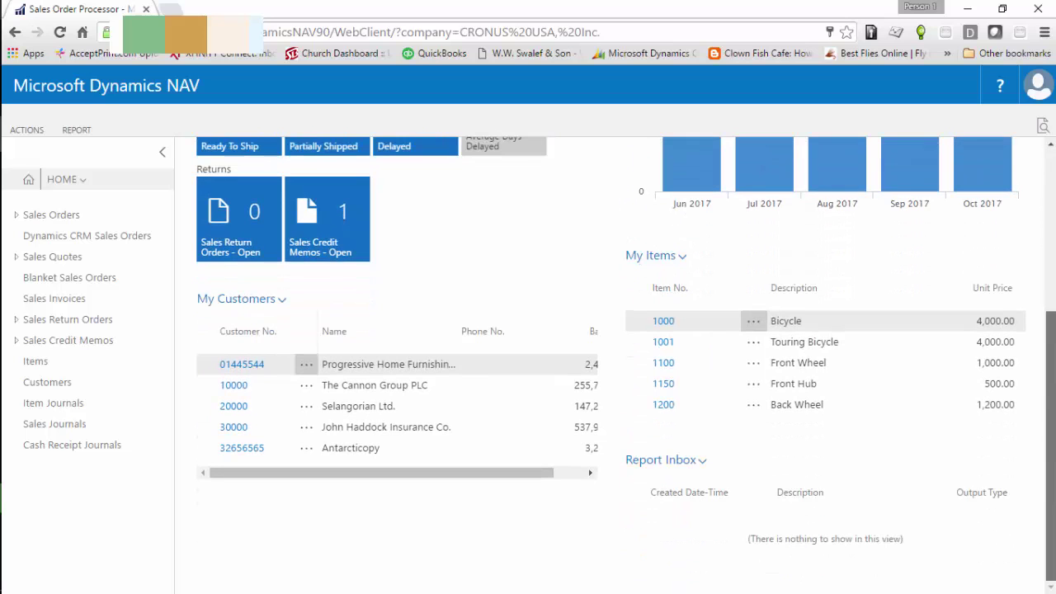
scroll(1043, 259, "up", 5)
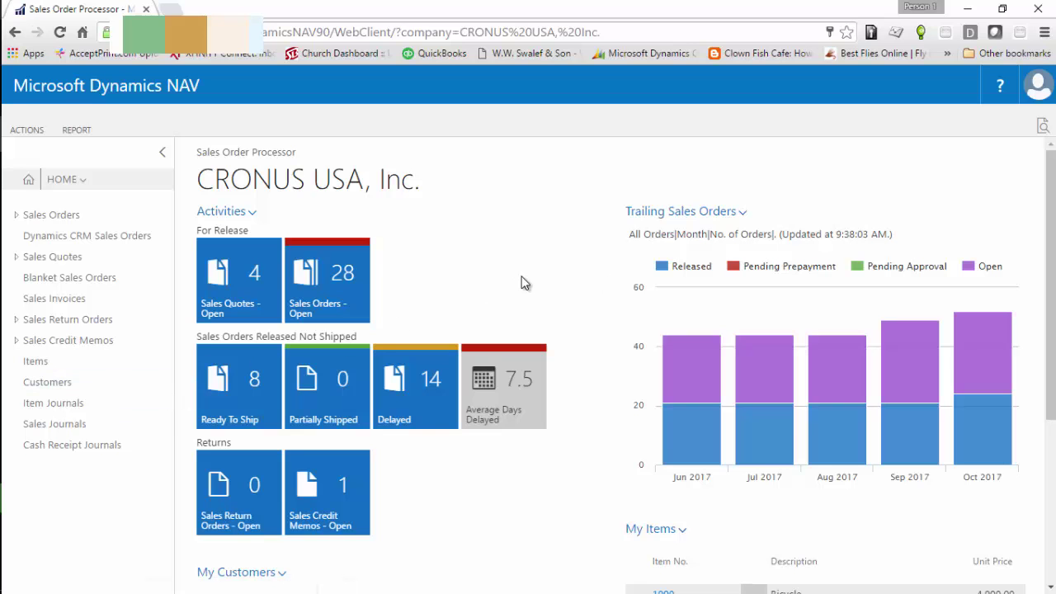
- Restore the browser window to a smaller size, widen it, and maximize it again
left_click(1002, 11)
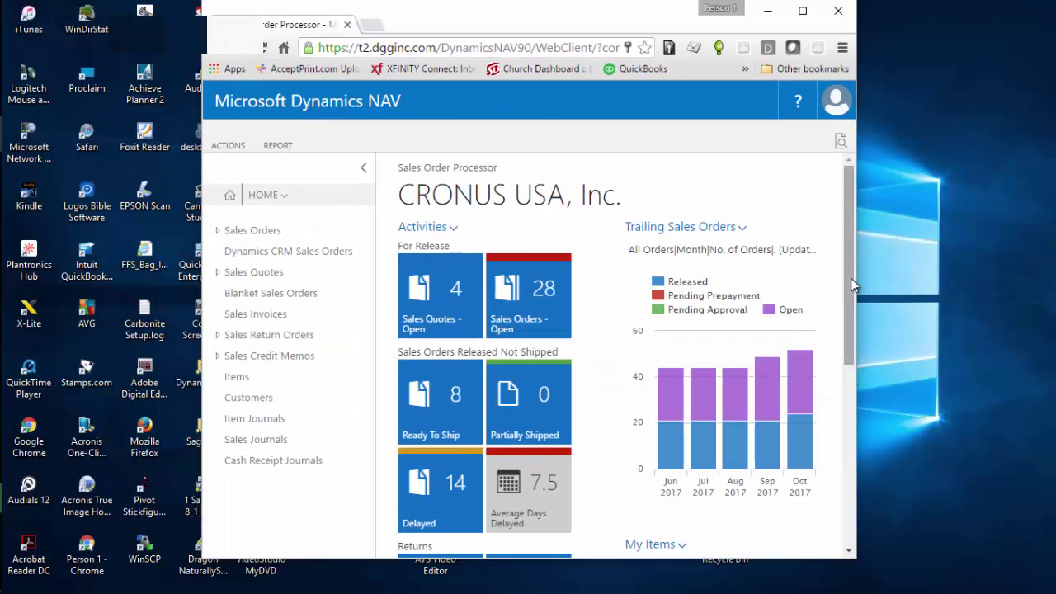
left_click_drag(856, 278, 991, 323)
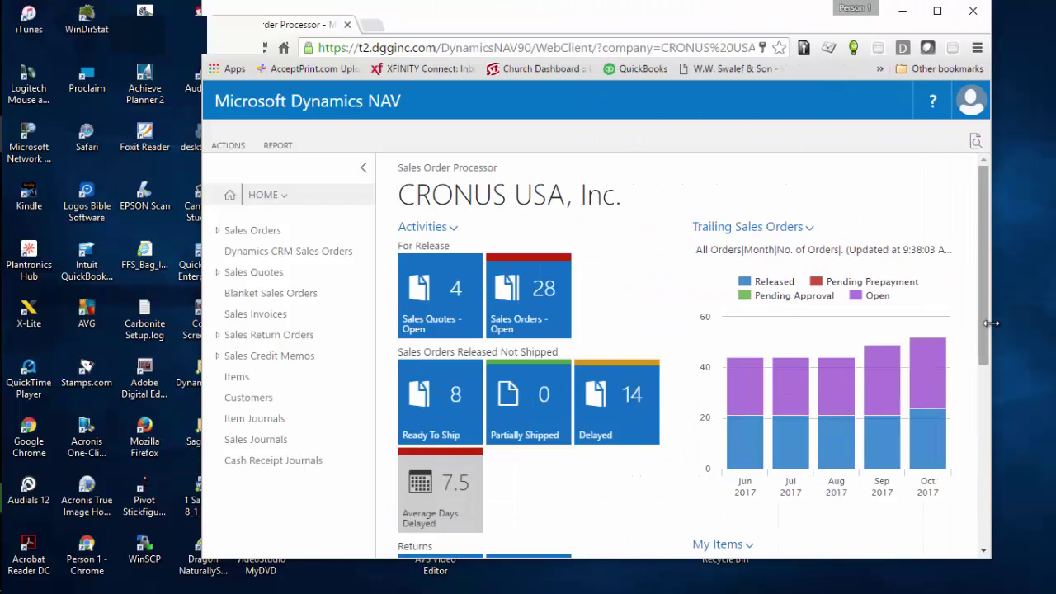
left_click(937, 11)
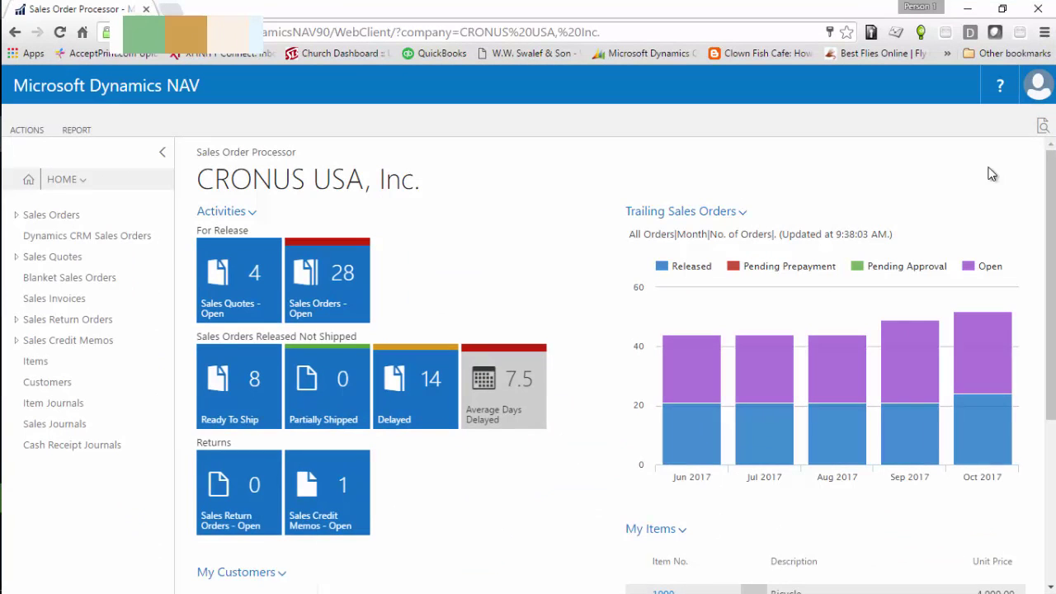
- Check the account options, then open the list of open sales orders awaiting release from the Activities area
left_click(1041, 81)
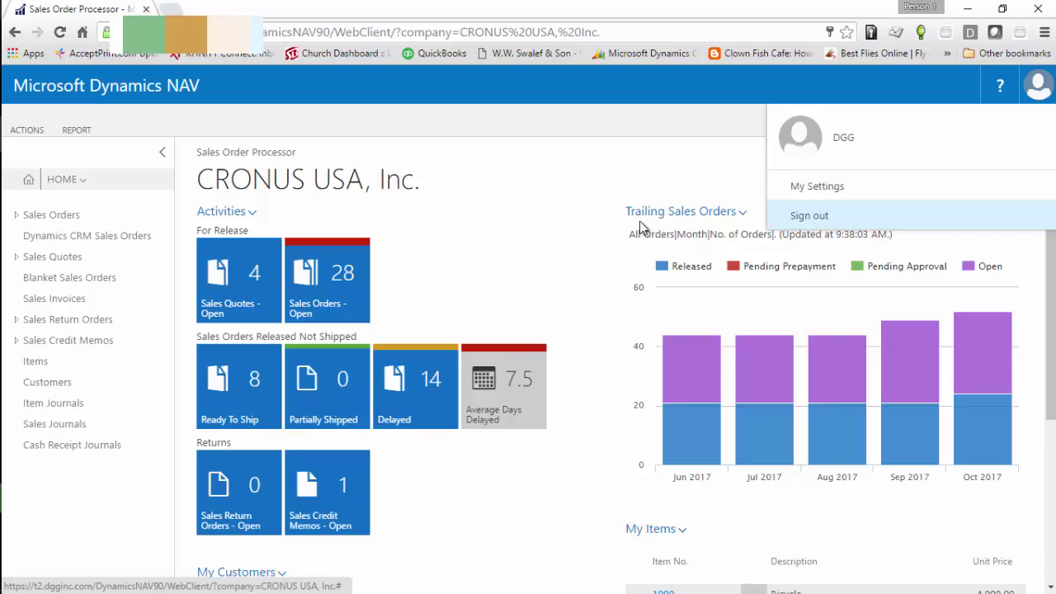
left_click(509, 223)
left_click(317, 297)
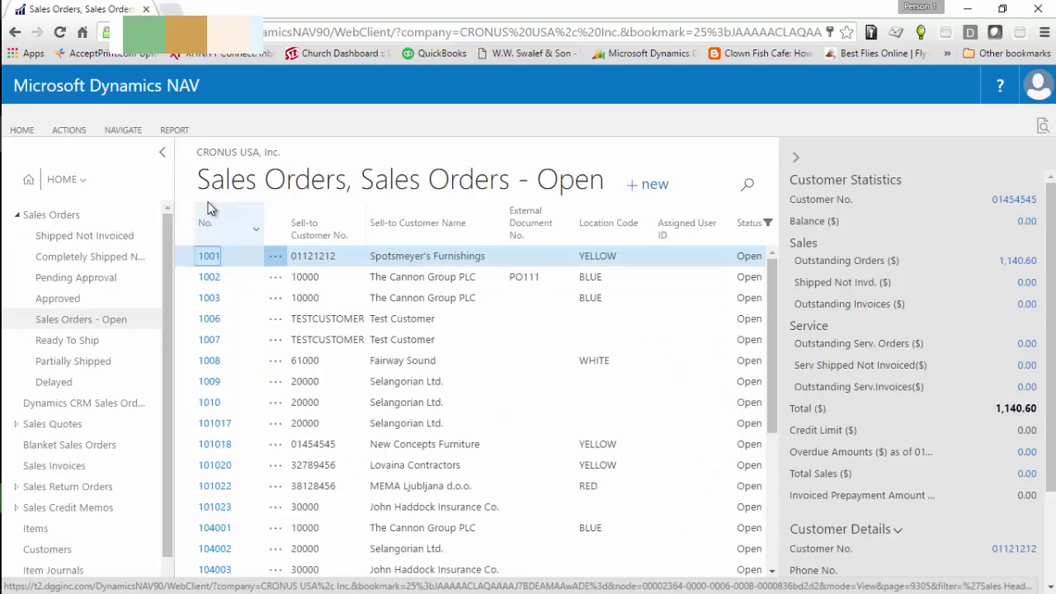
- Review the report, navigation, action and home commands available for the open sales orders list
left_click(178, 130)
left_click(128, 131)
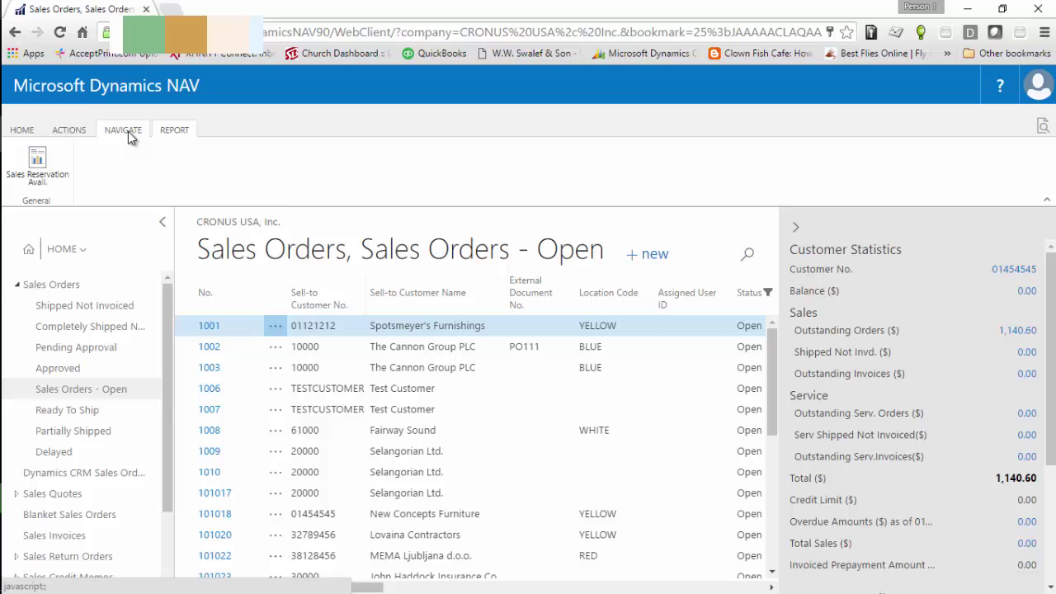
left_click(61, 134)
left_click(21, 132)
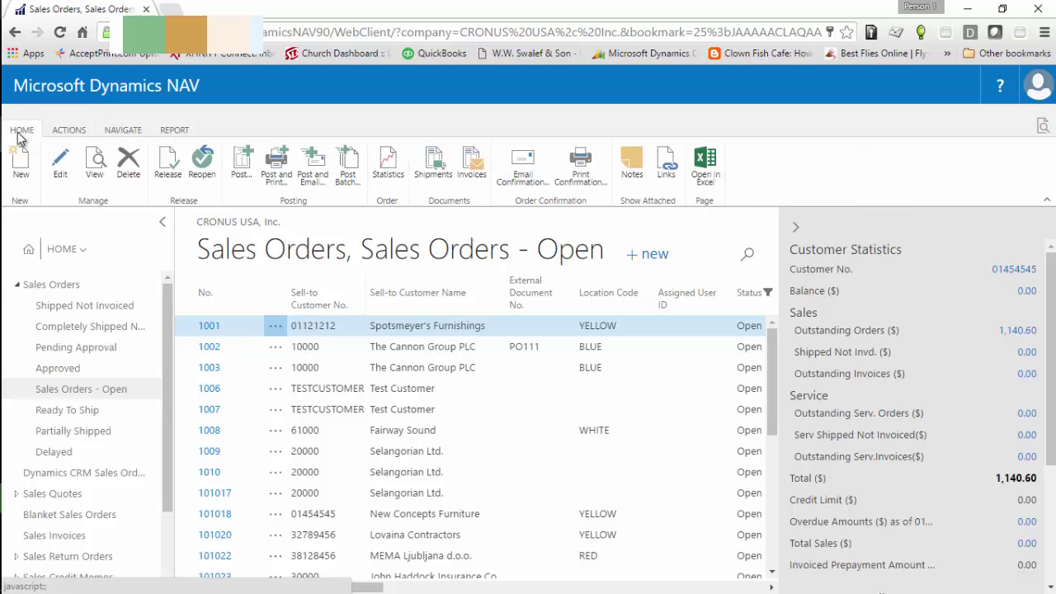
- Open sales order 1003 for The Cannon Group PLC from the list and view its details
double_click(417, 370)
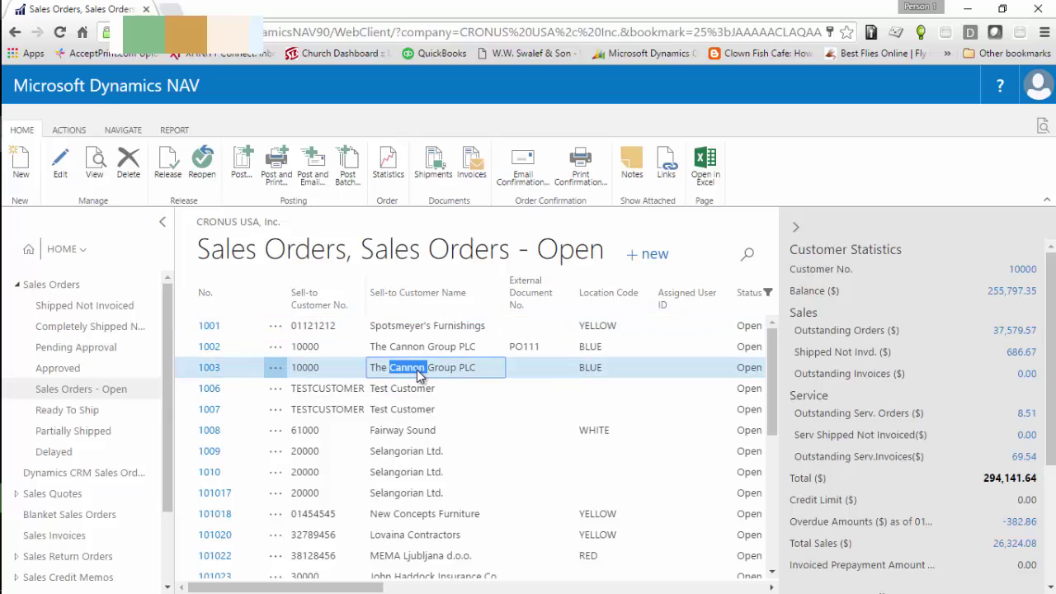
left_click(210, 376)
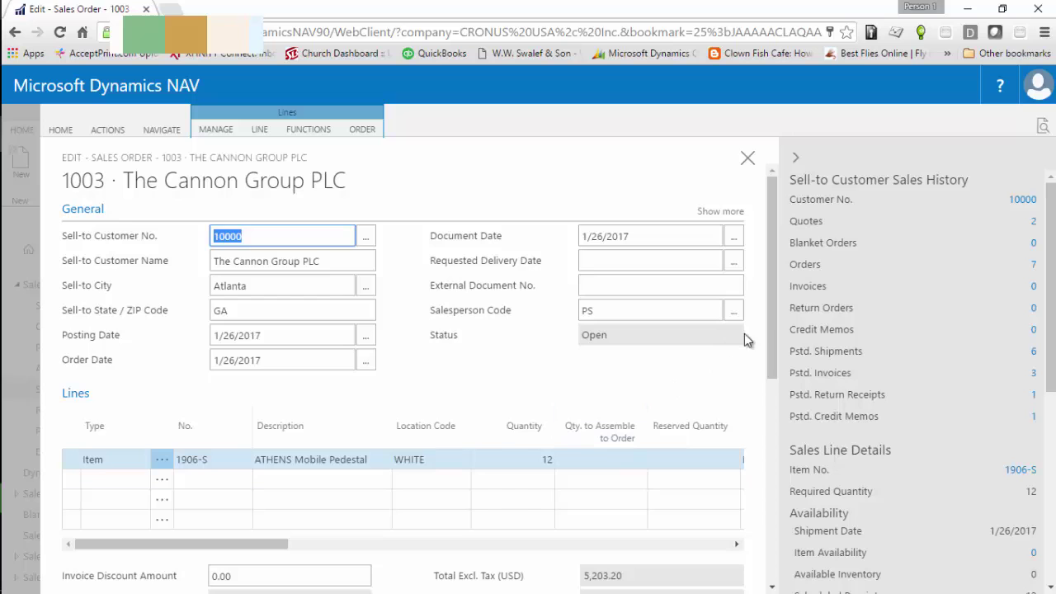
left_click_drag(770, 333, 780, 312)
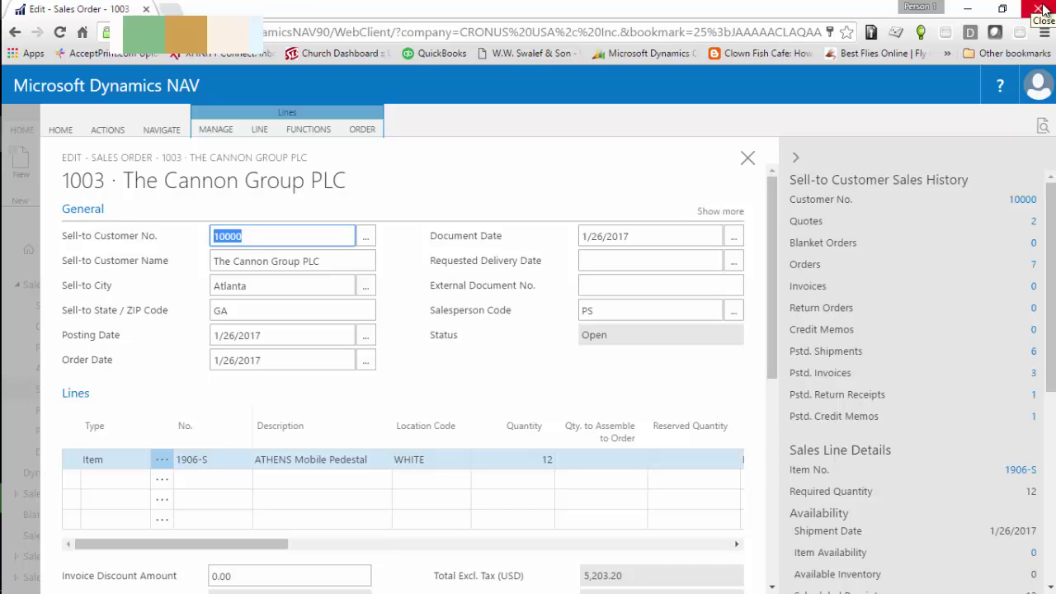
- Sign out of the Dynamics NAV web client
left_click(1038, 85)
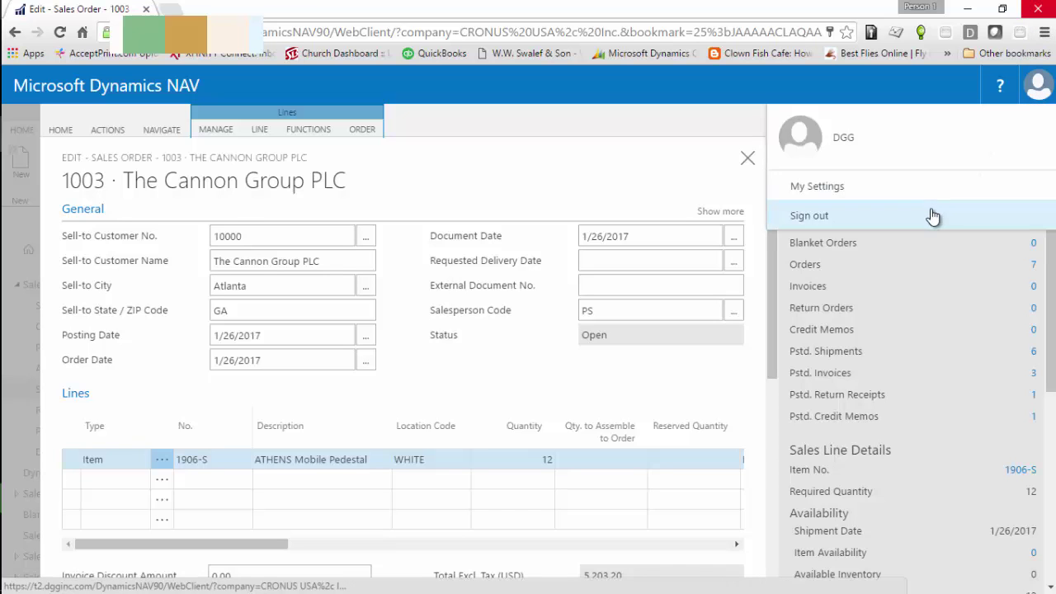
left_click(931, 215)
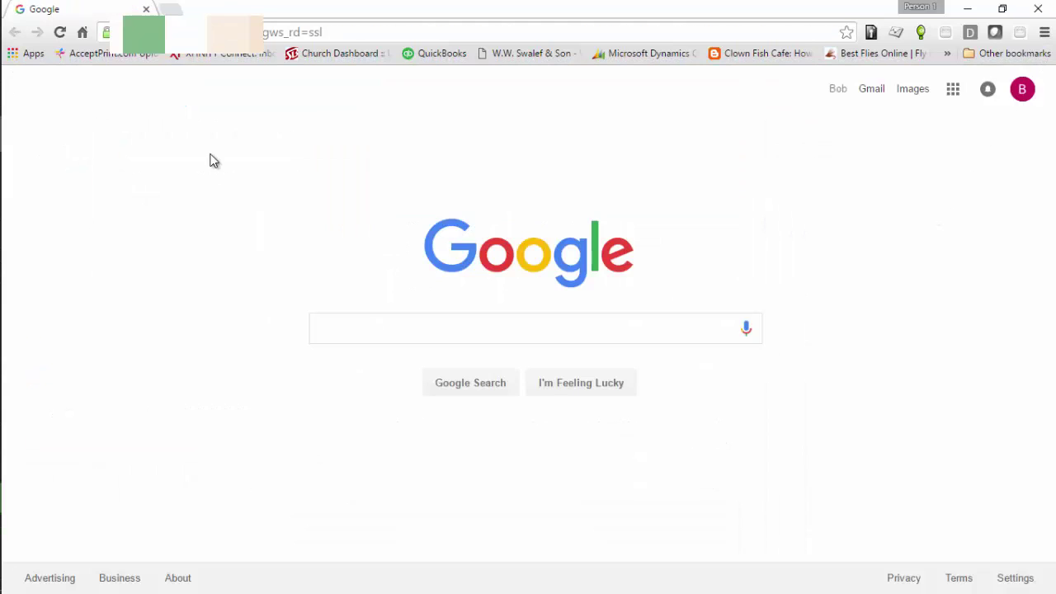
- Search Windows for "dynamics nav" and open the Store page of the Dynamics NAV app
mouse_move(6, 136)
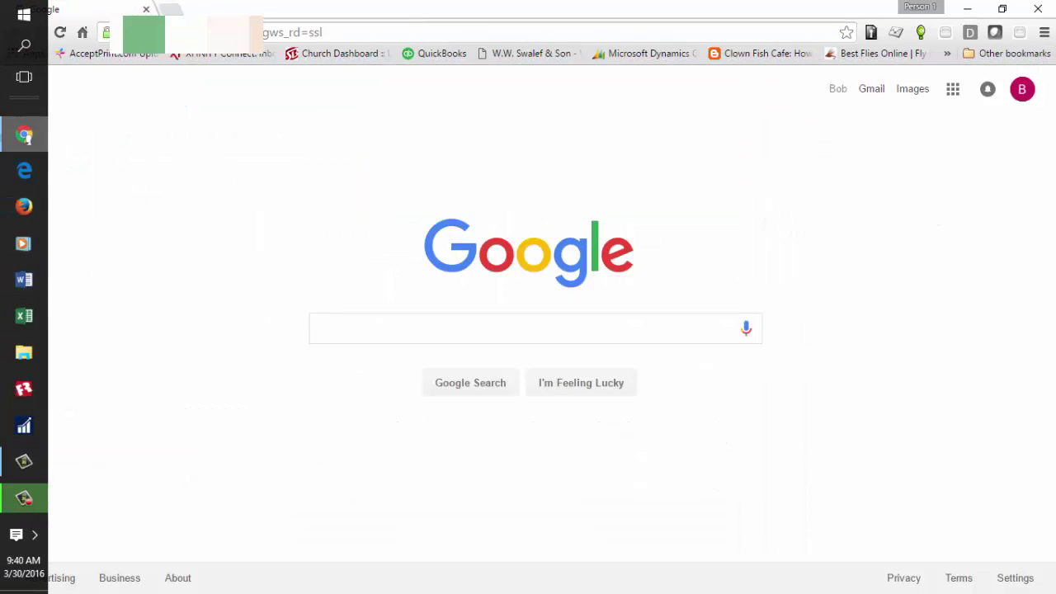
left_click(11, 49)
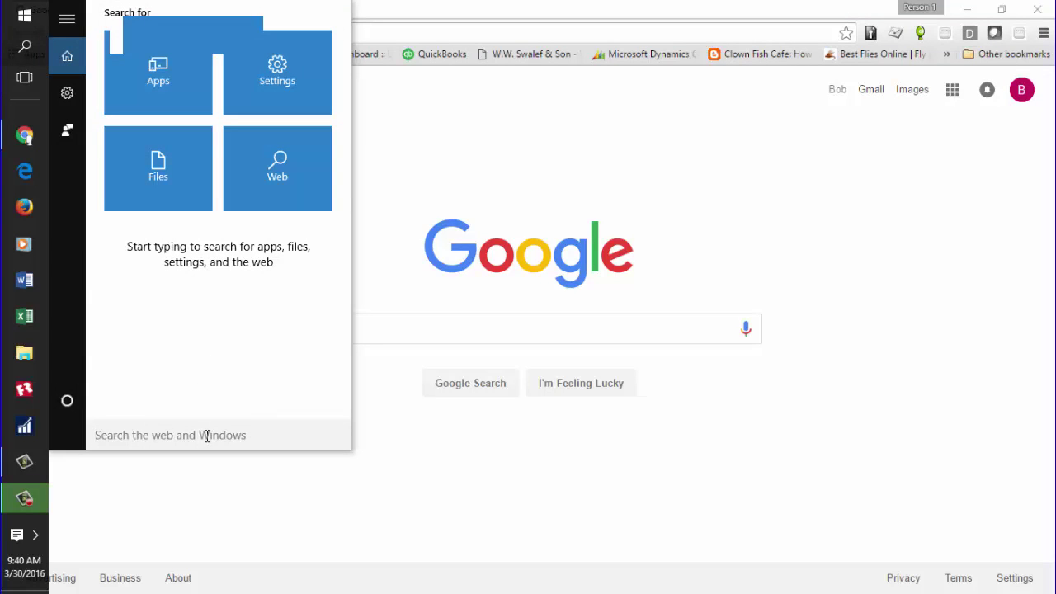
type("dynamics")
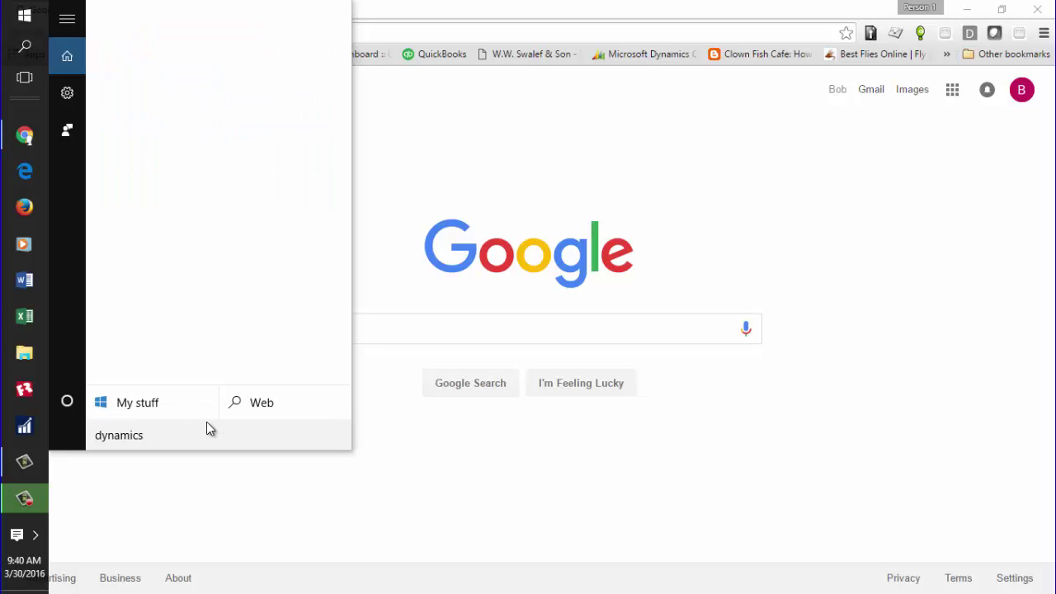
type(" nav")
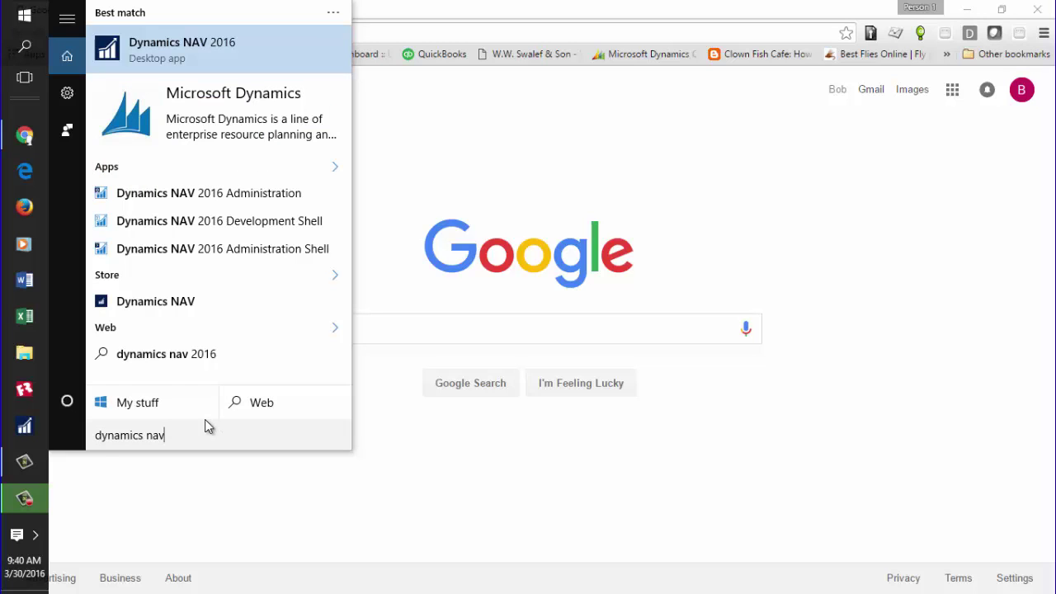
left_click(137, 302)
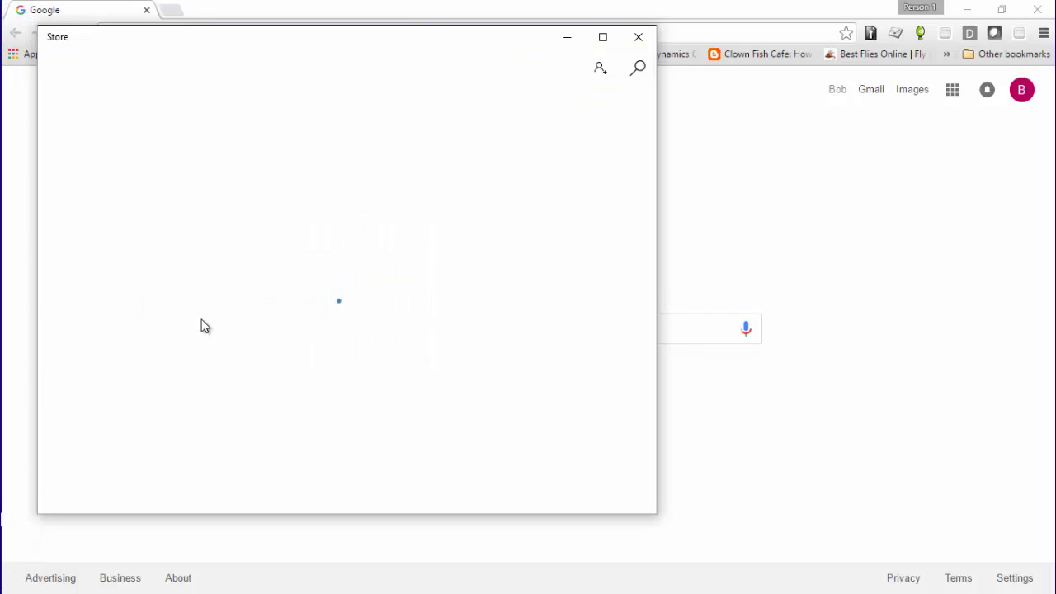
- Get the free Dynamics NAV app from the Store, choosing a Microsoft account for the installation
left_click_drag(370, 45, 551, 23)
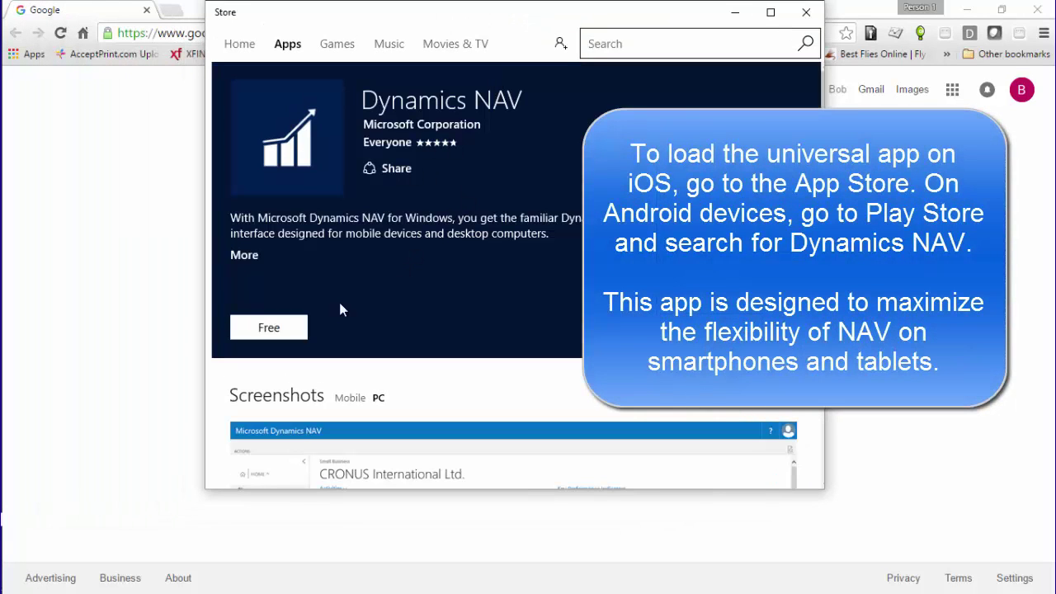
left_click(268, 329)
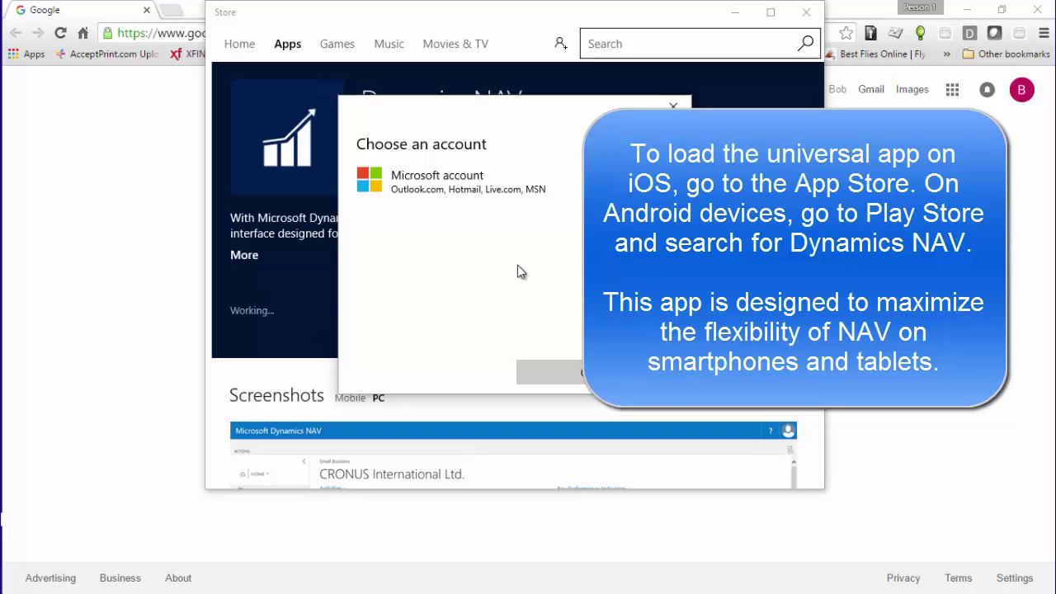
left_click(489, 173)
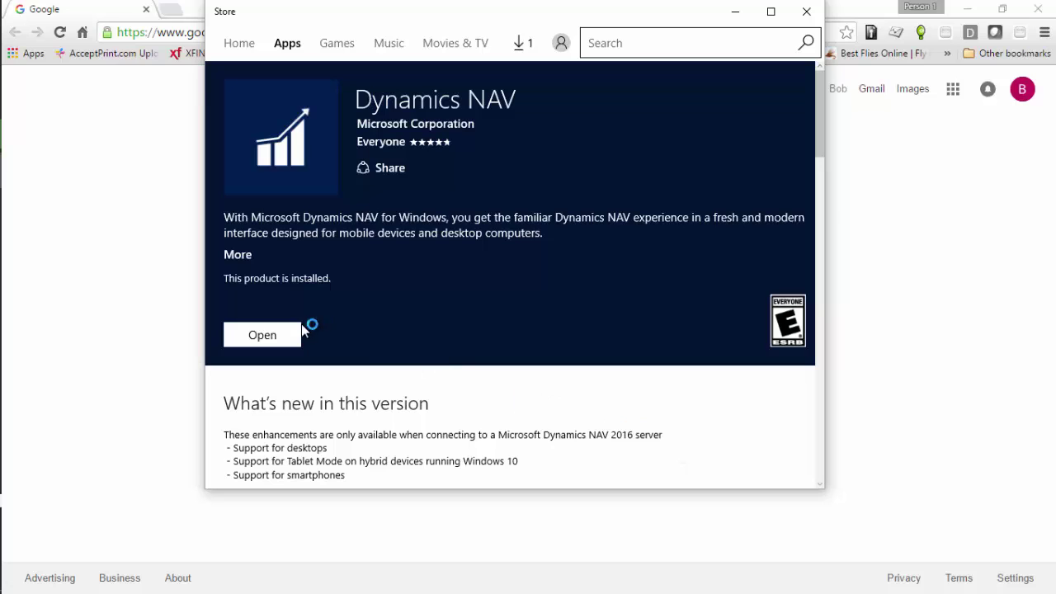
- Launch the installed Dynamics NAV app and connect it to the service at the entered server address
left_click(255, 340)
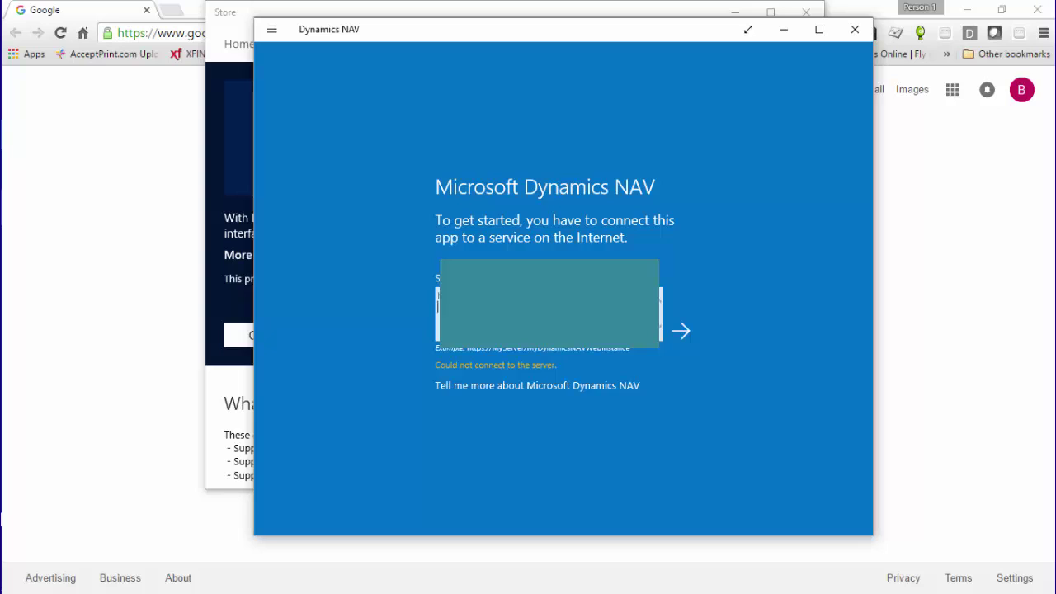
key("Return")
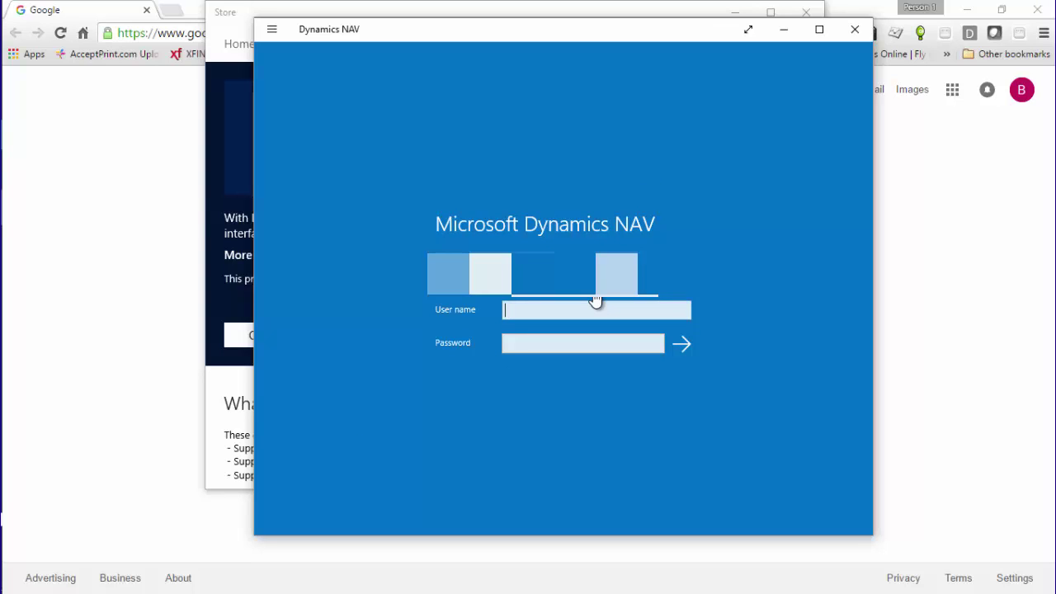
- Sign in to the Dynamics NAV app by entering the user name and the account password
type("dgg")
key("Tab")
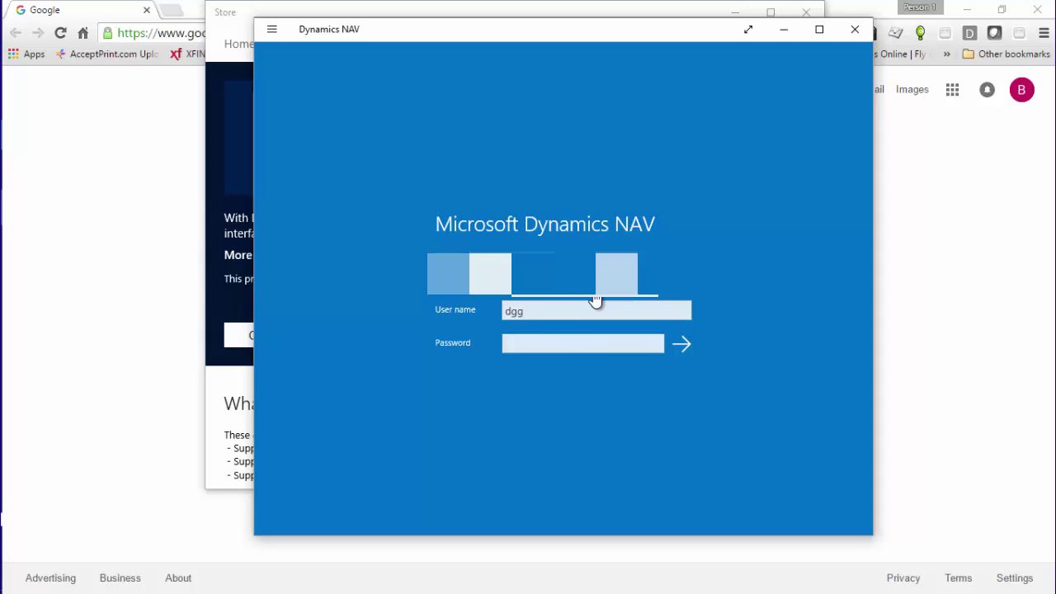
type("********")
key("Return")
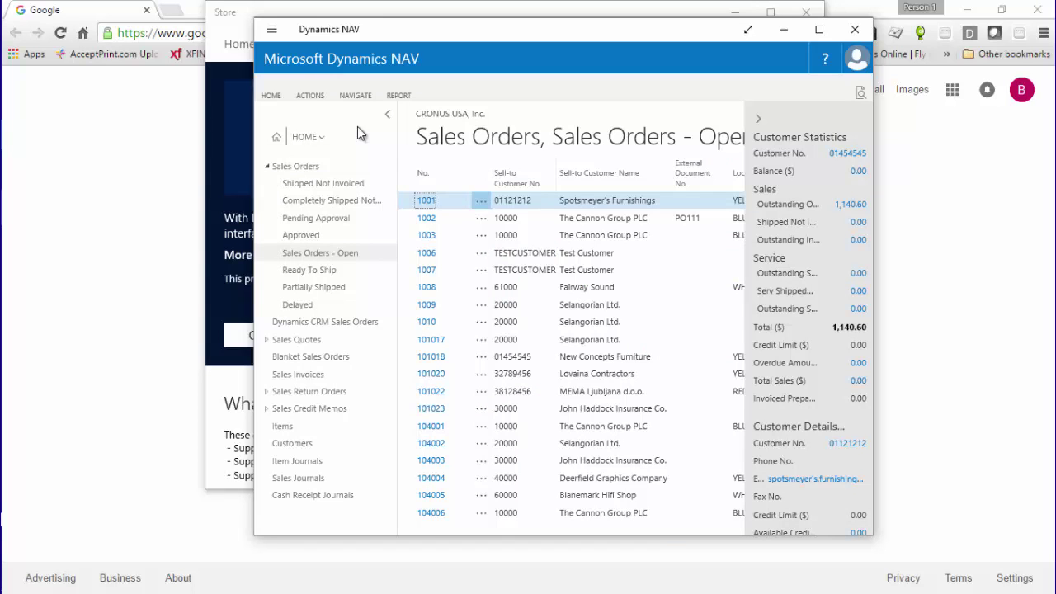
- Open sales order 1003 in the app and narrow its window considerably to view the order's lines, totals and invoicing fields
left_click(426, 237)
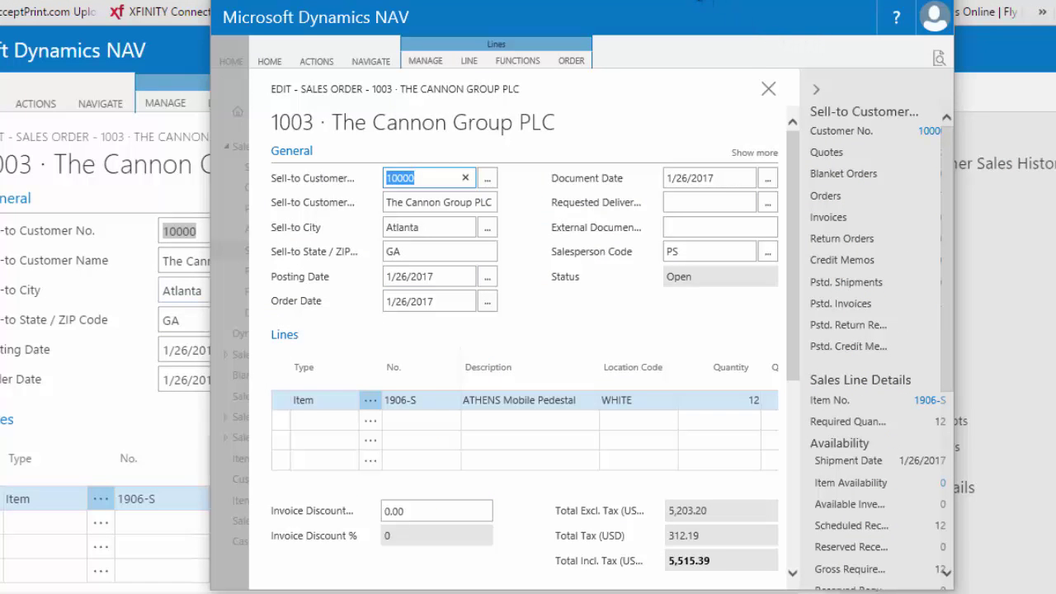
left_click_drag(705, 4, 660, 0)
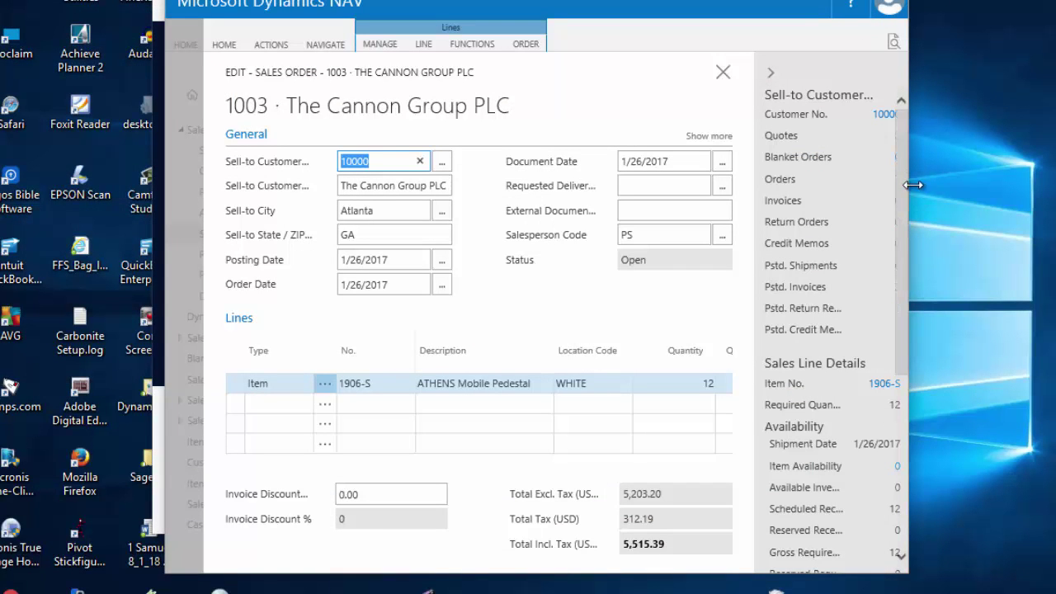
left_click_drag(907, 185, 517, 248)
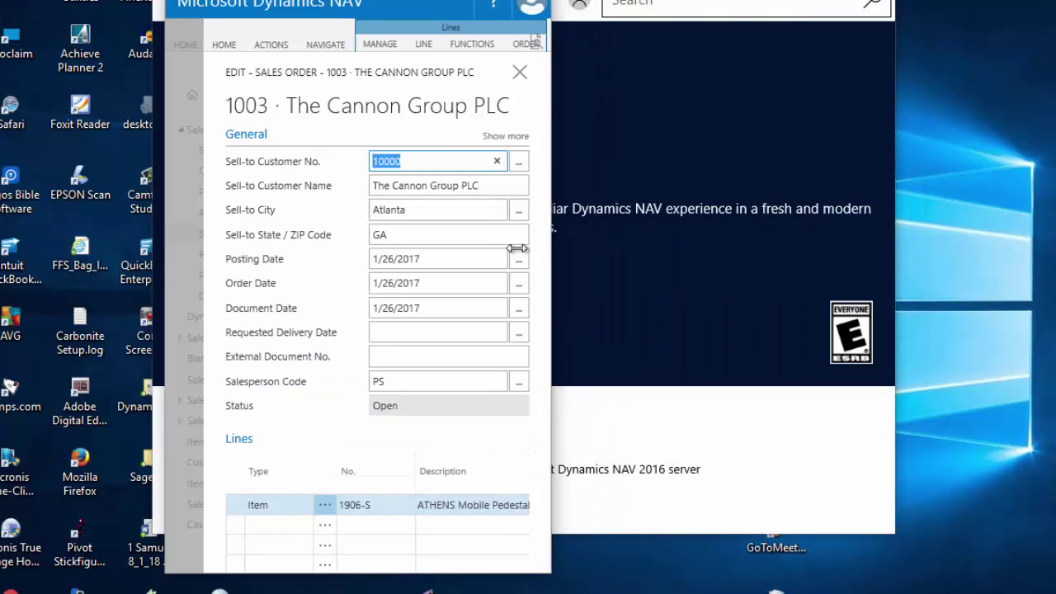
left_click(404, 569)
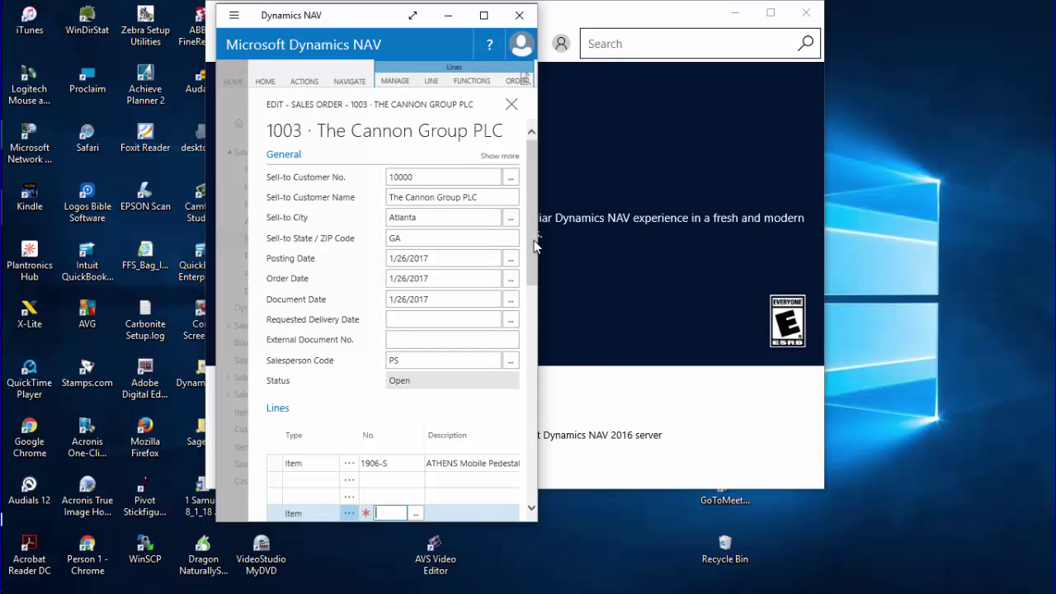
scroll(534, 247, "down", 3)
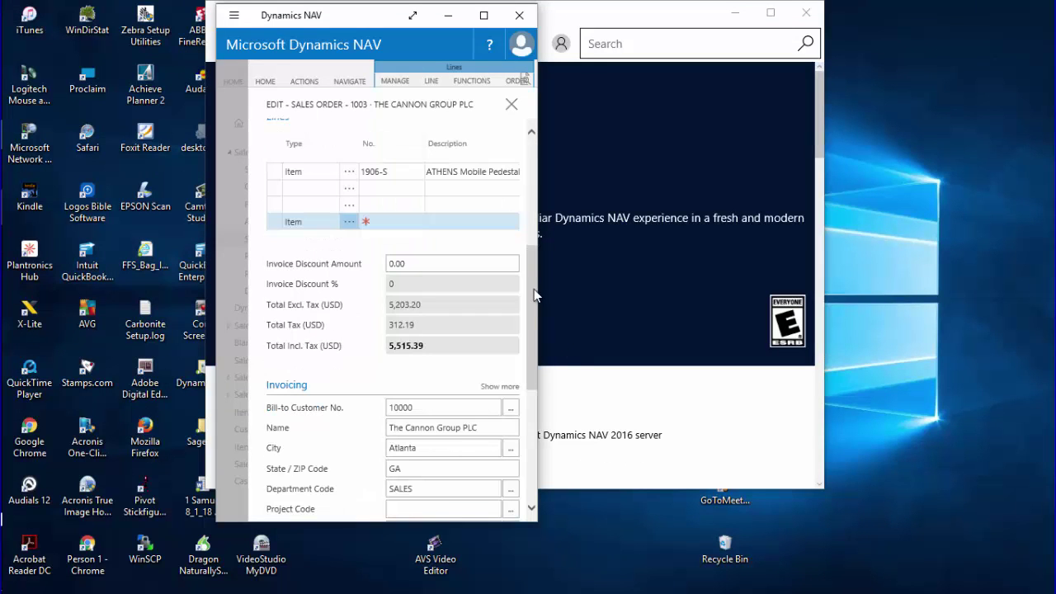
- Return to the start of sales order 1003, widen the app window to fit the customer details alongside, and show the Home commands
scroll(527, 196, "up", 3)
scroll(527, 196, "up", 2)
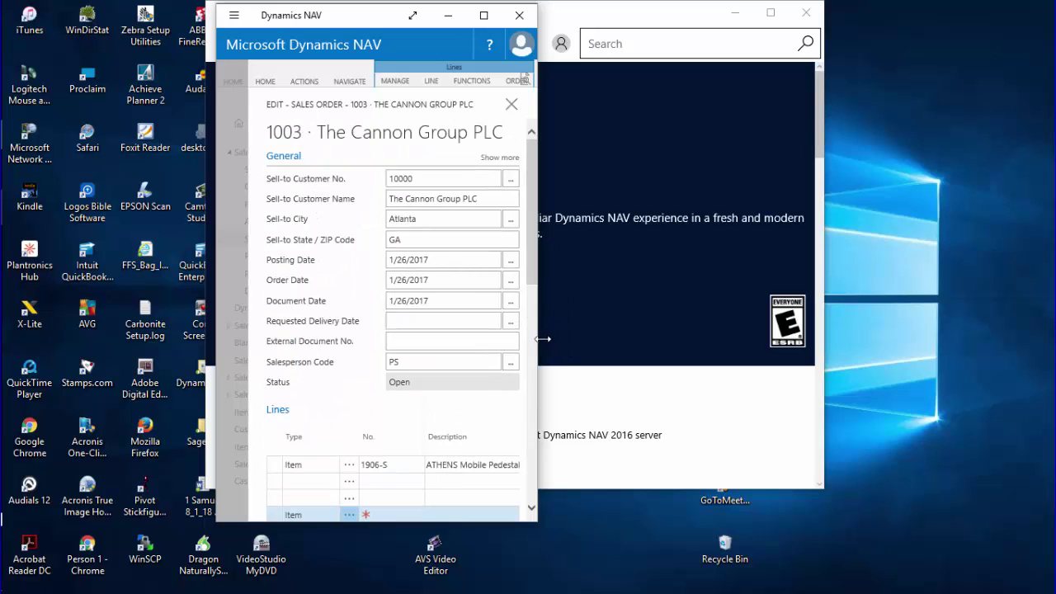
left_click_drag(541, 338, 853, 361)
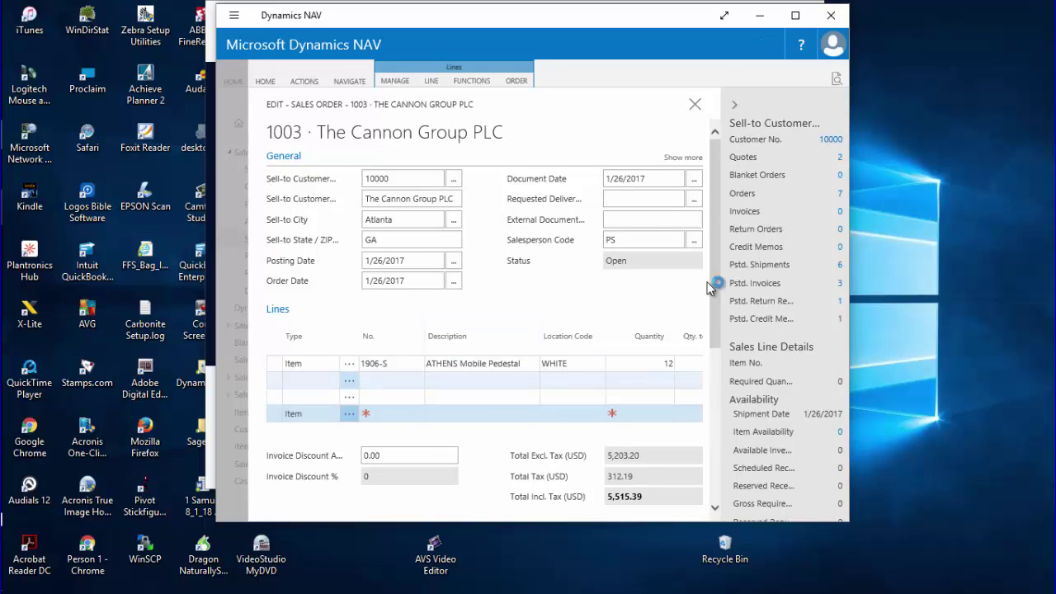
left_click(266, 83)
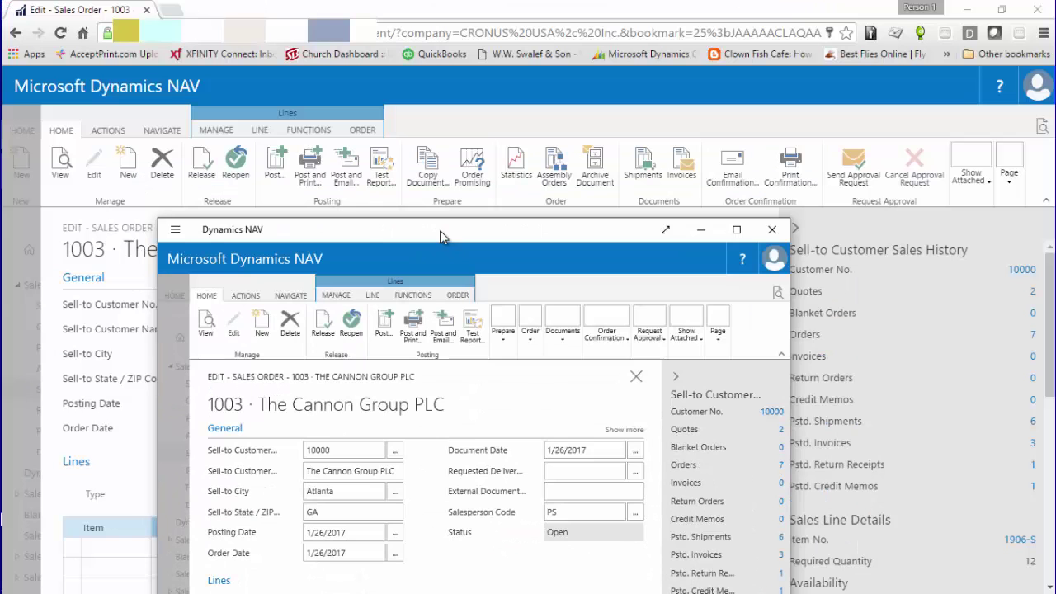
- Reposition the app window over the browser's sales order and examine the commands collapsed under the Prepare group
left_click_drag(440, 237, 429, 236)
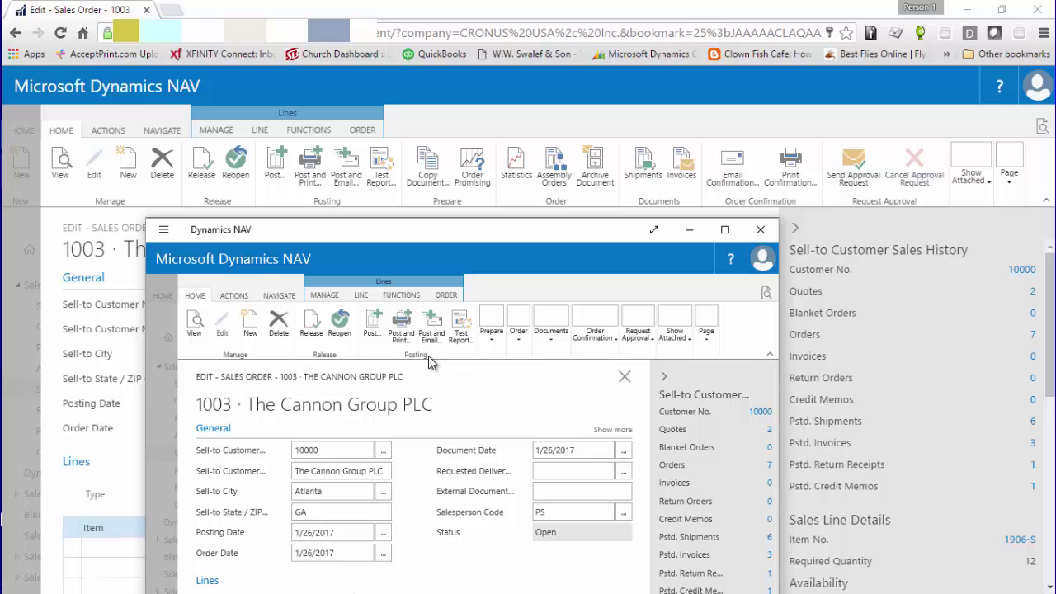
left_click(493, 336)
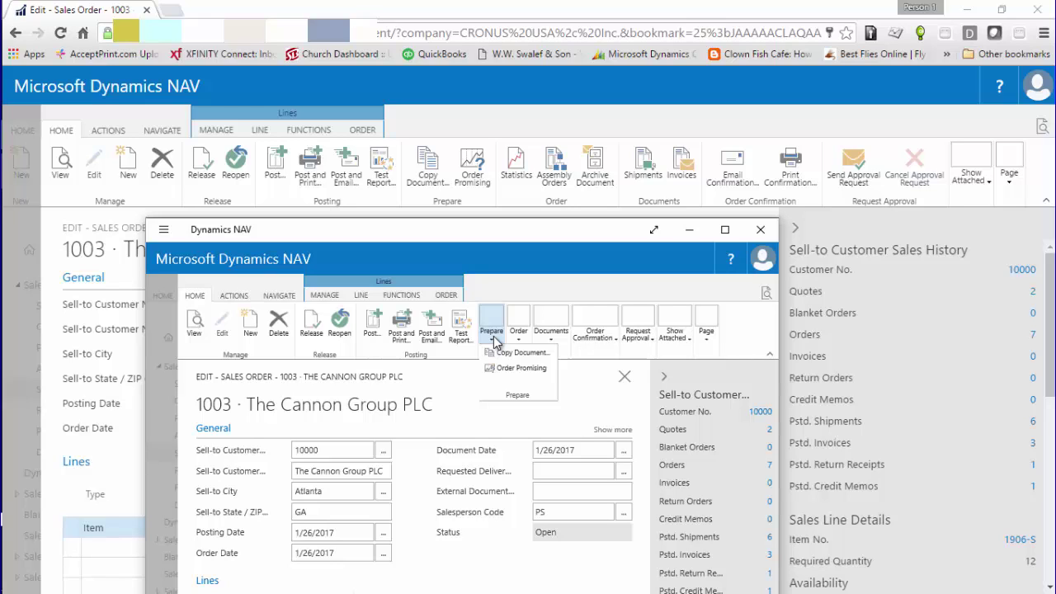
left_click(493, 338)
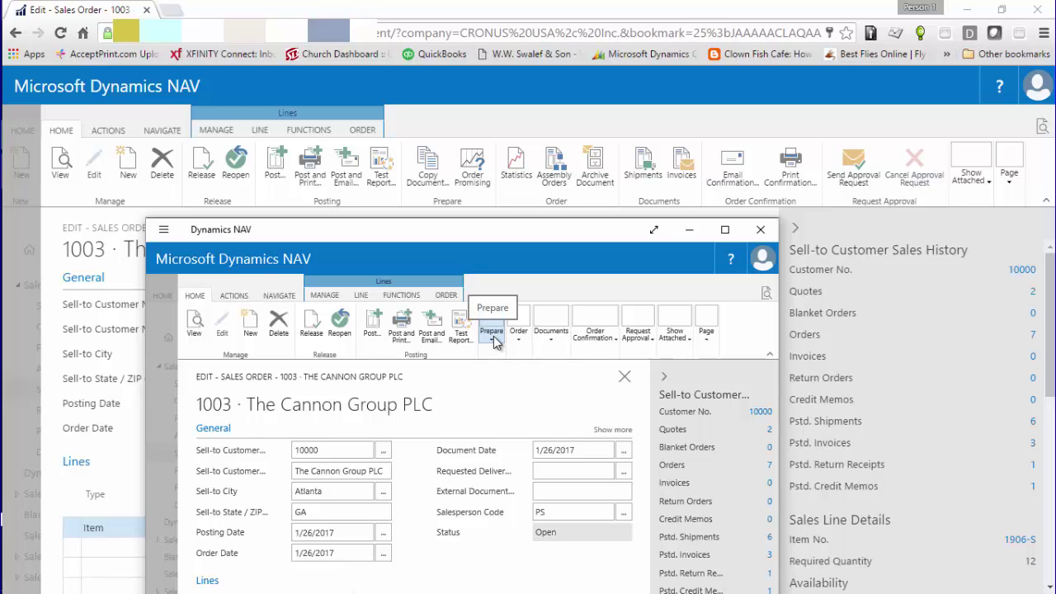
- Maximize the app window with sales order 1003 and close it
left_click(725, 229)
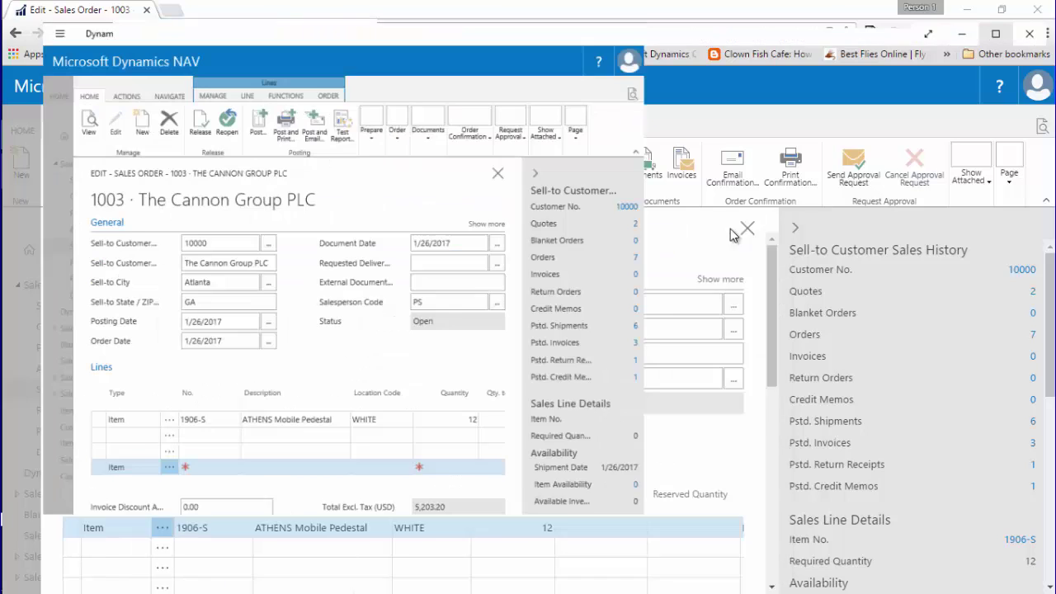
left_click(1041, 15)
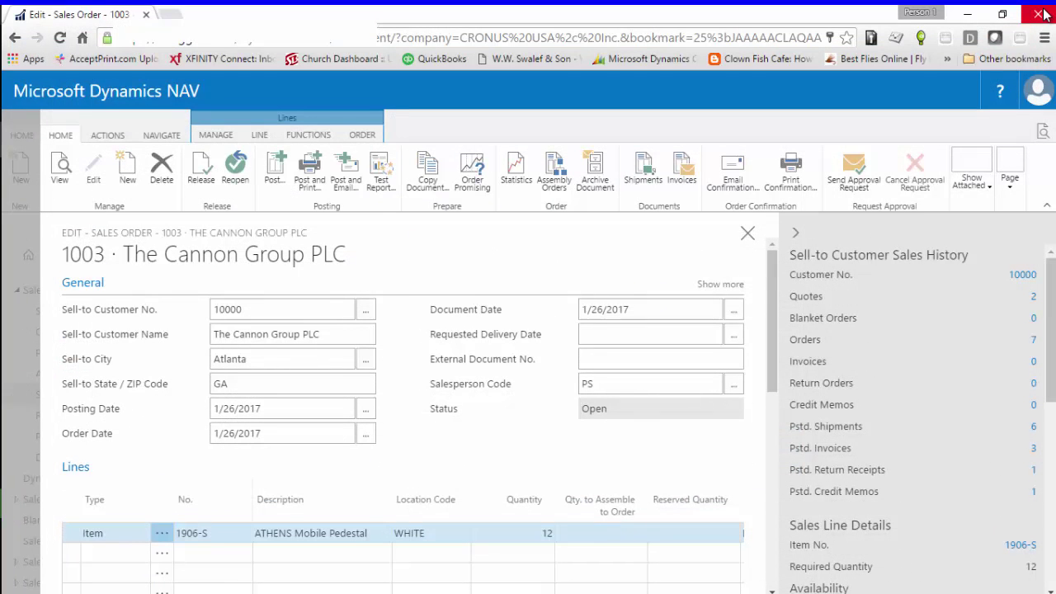